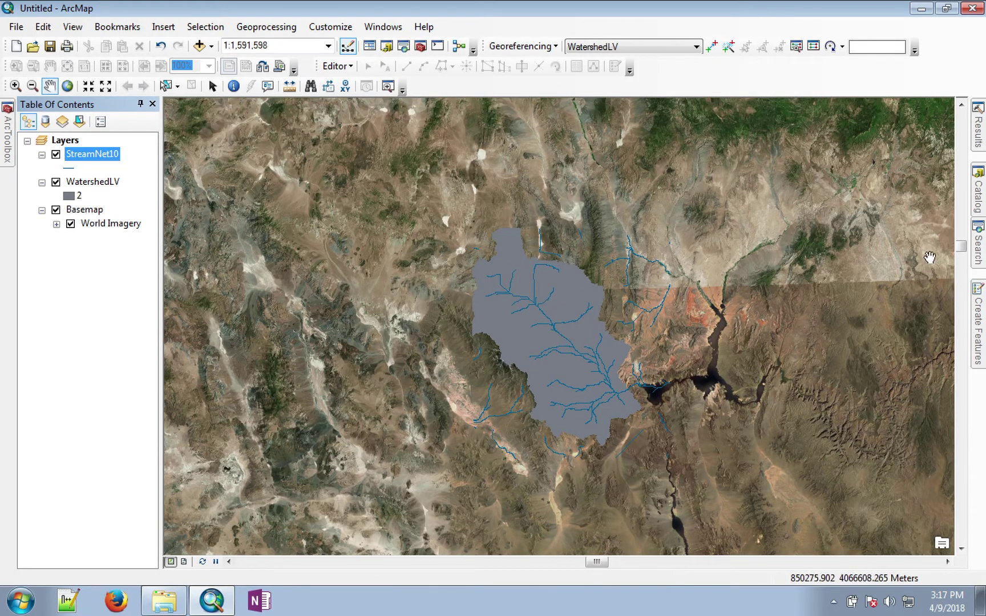
- Search for 'raster to polygon' and open the Raster to Polygon (Conversion) tool
left_click(976, 243)
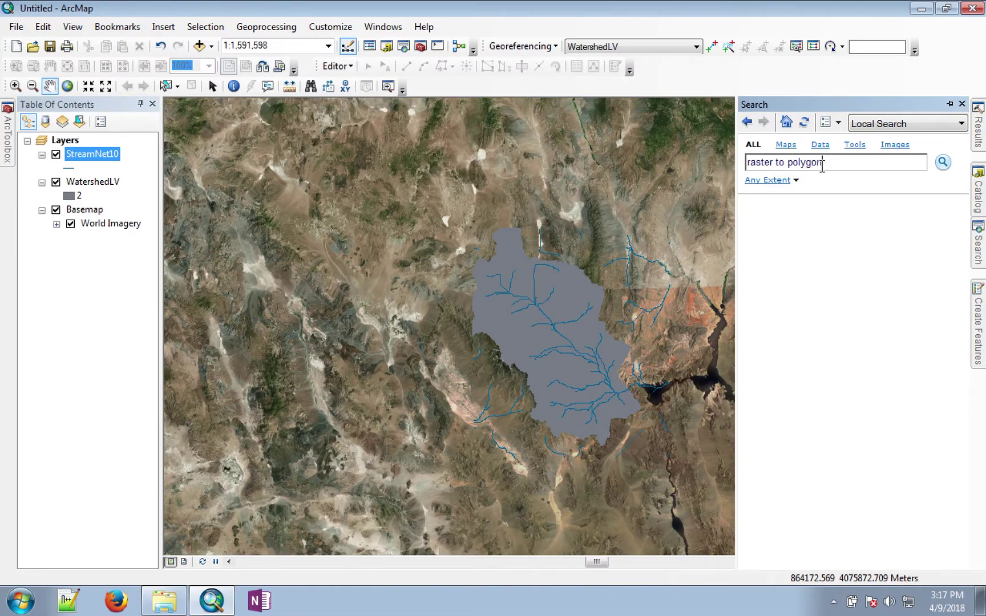
key("Return")
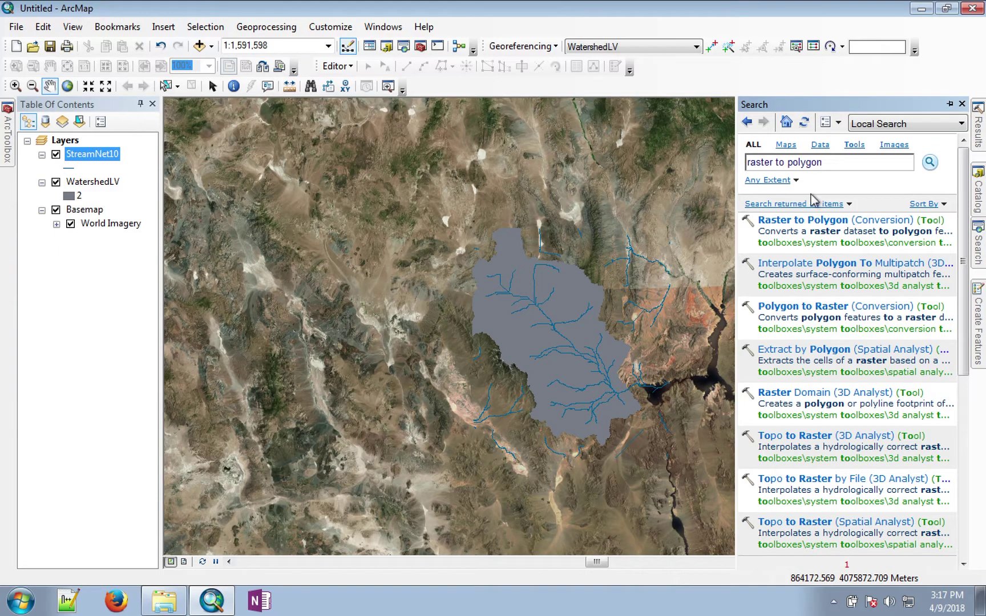
left_click(801, 219)
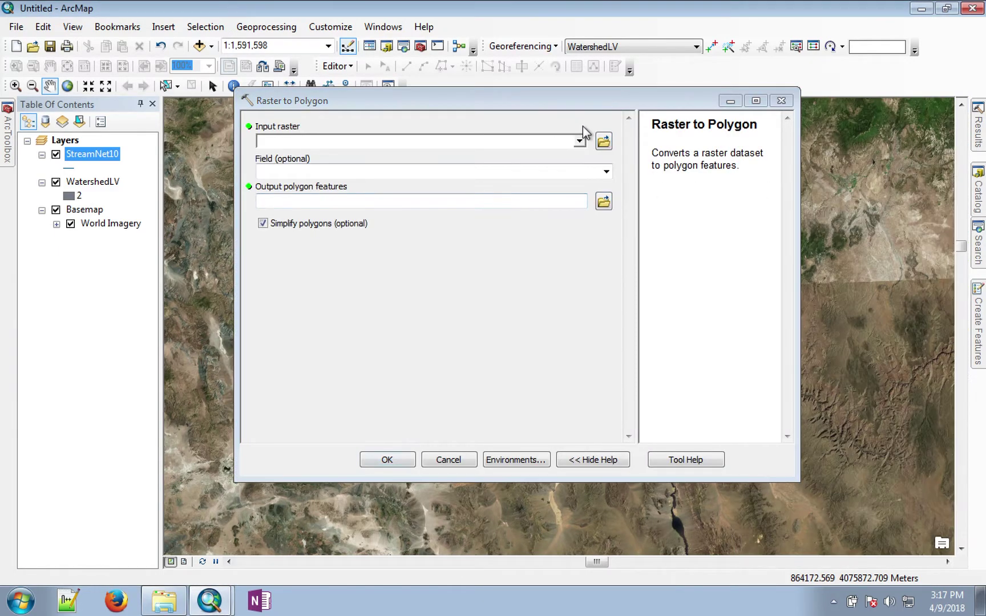
- Convert the WatershedLV raster to LakeLVwatershed polygons in the Module11_TerrainAnalysis folder
left_click(579, 141)
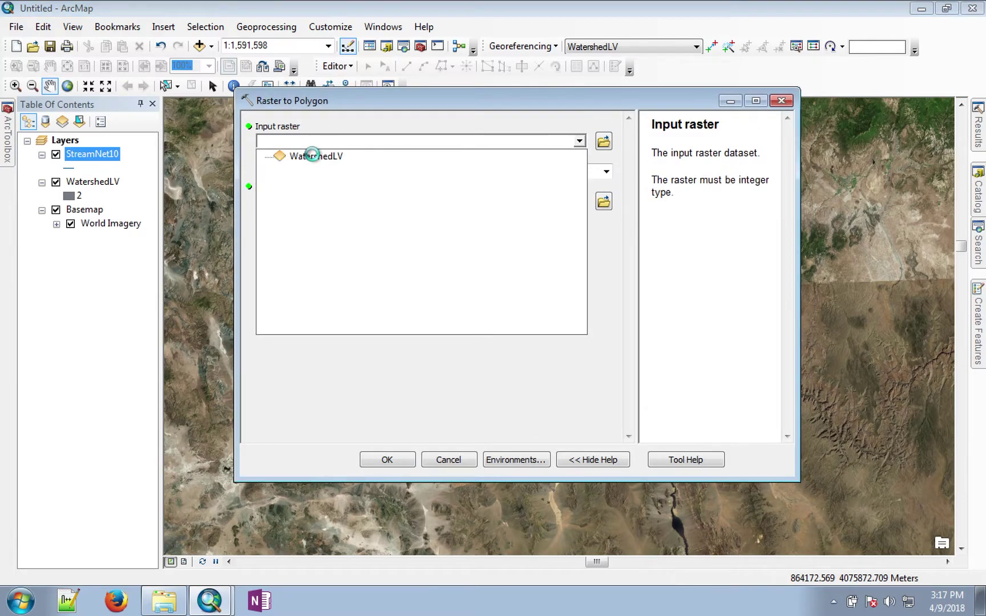
left_click(312, 155)
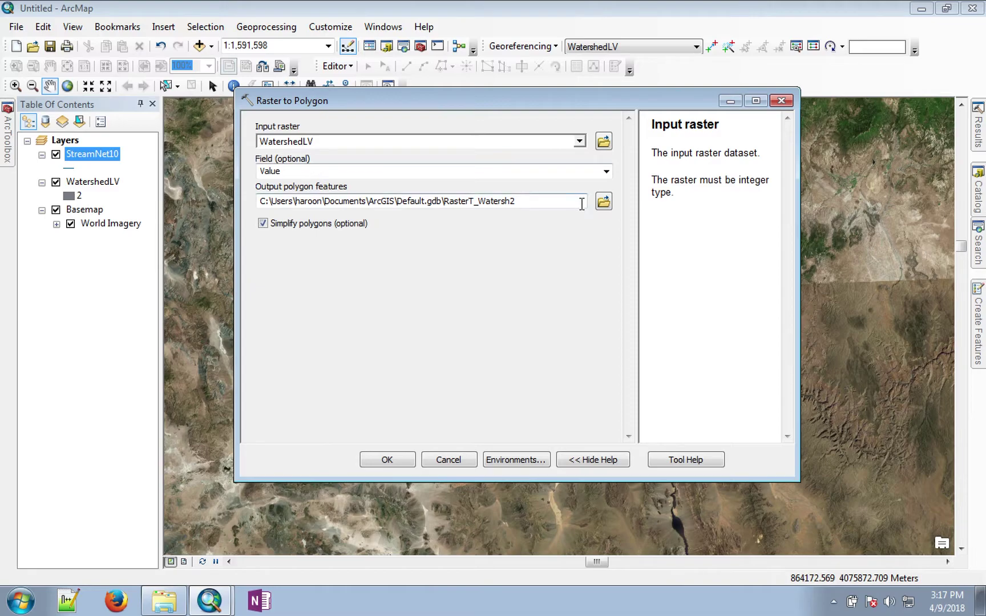
left_click(603, 201)
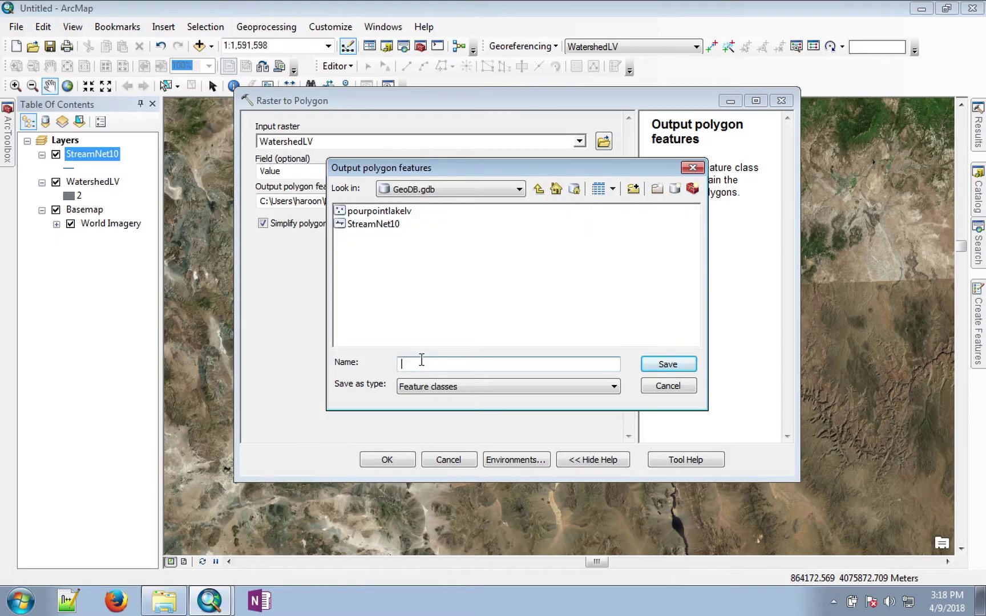
type("Wa")
key("BackSpace")
key("BackSpace")
left_click(667, 365)
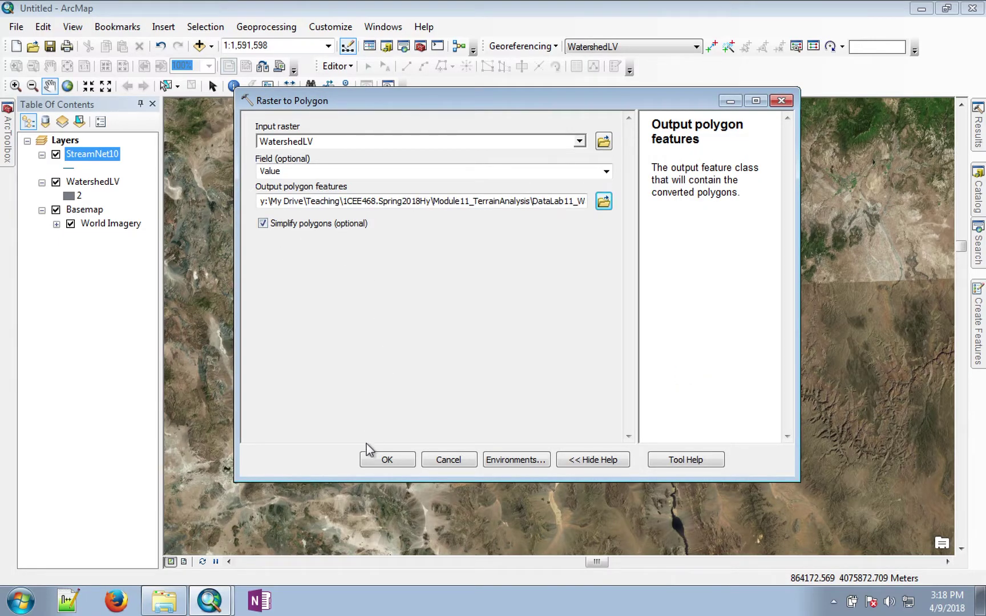
left_click(386, 462)
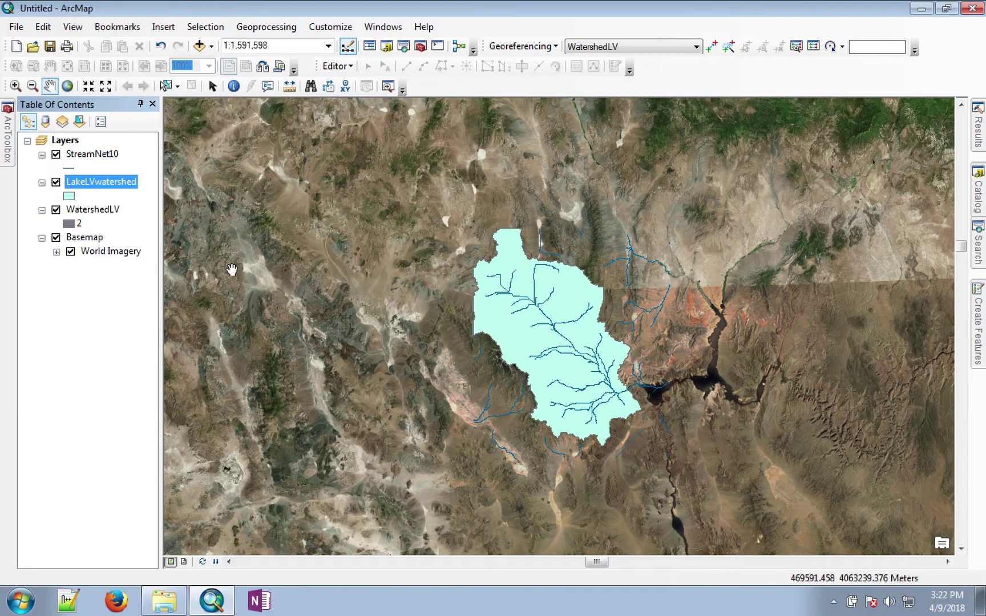
- Hide the WatershedLV raster so LakeLVwatershed shows over the World Imagery basemap
left_click(56, 210)
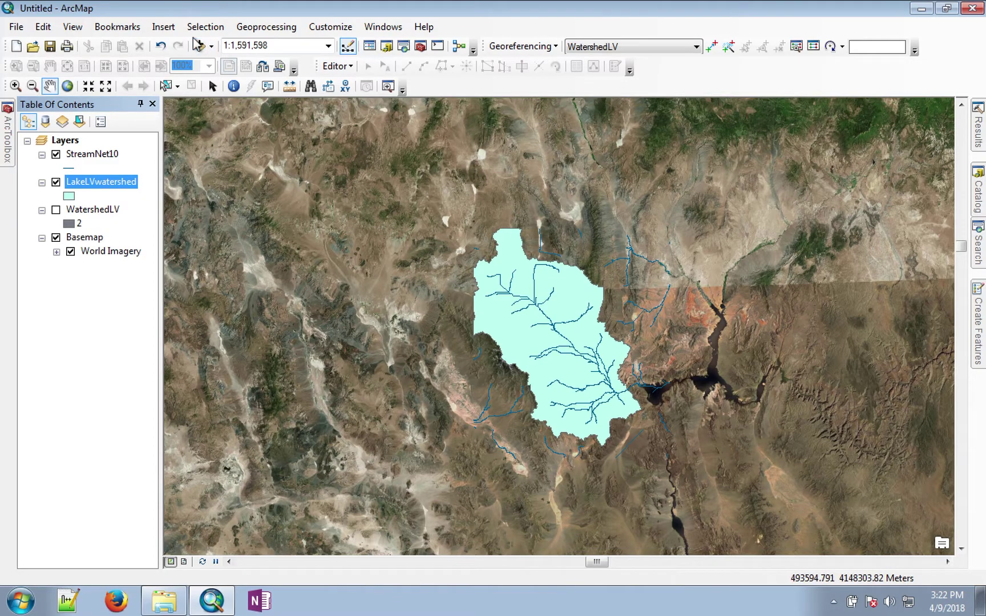
left_click(204, 27)
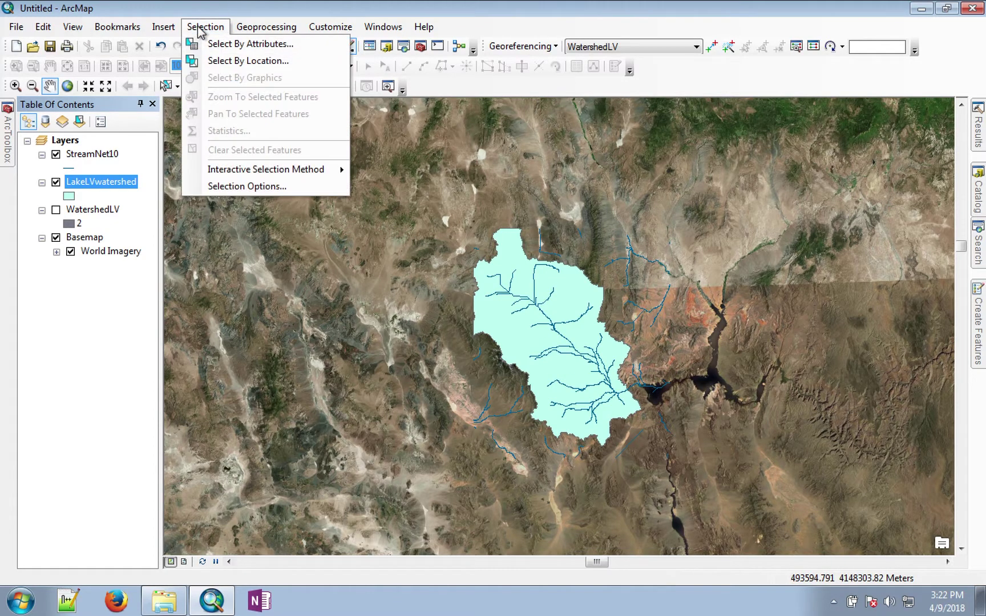
- Select the 65 StreamNet10 lines that intersect LakeLVwatershed using Select By Location
left_click(205, 61)
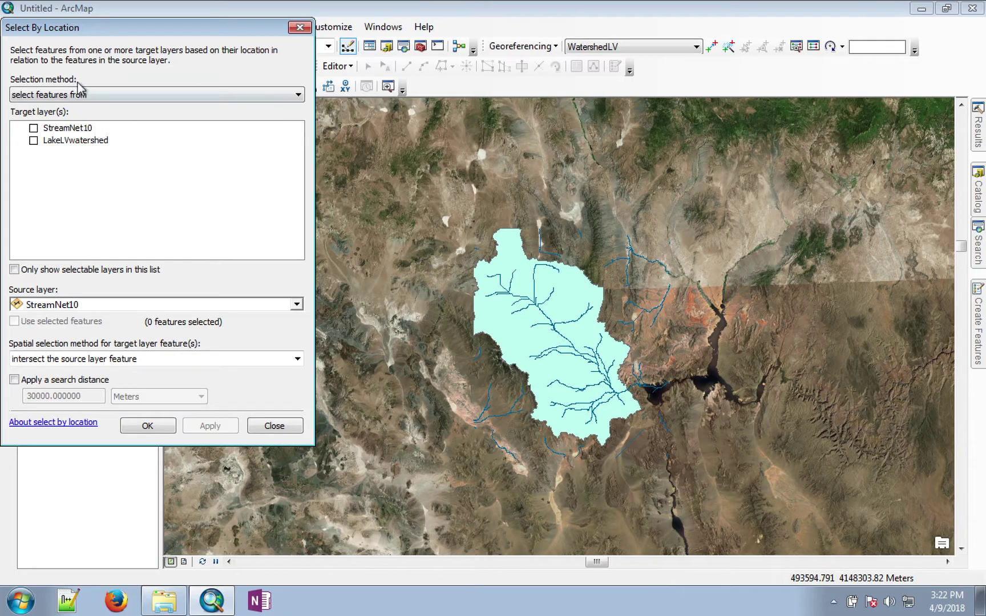
left_click_drag(90, 32, 215, 41)
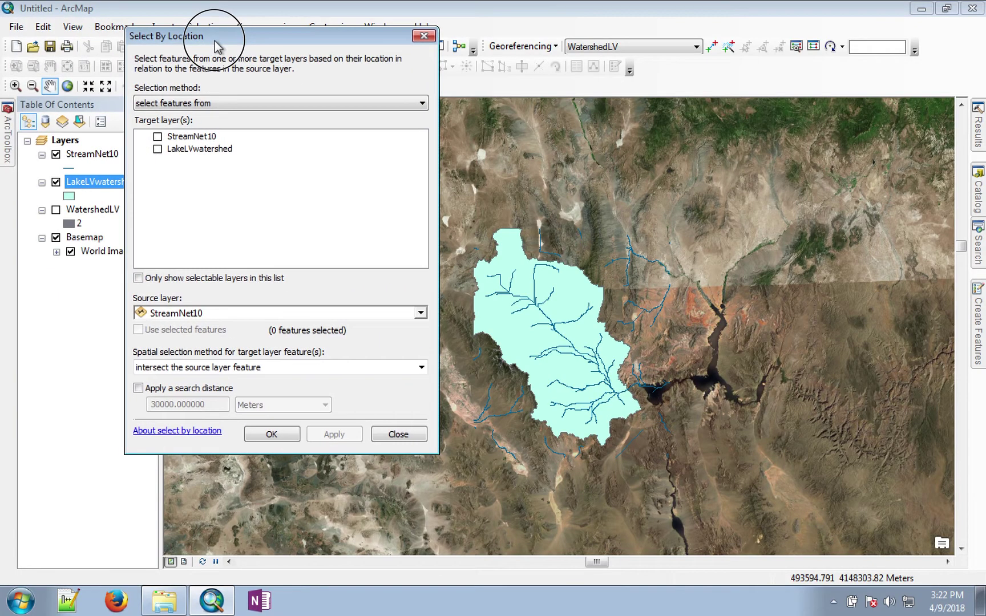
left_click(158, 138)
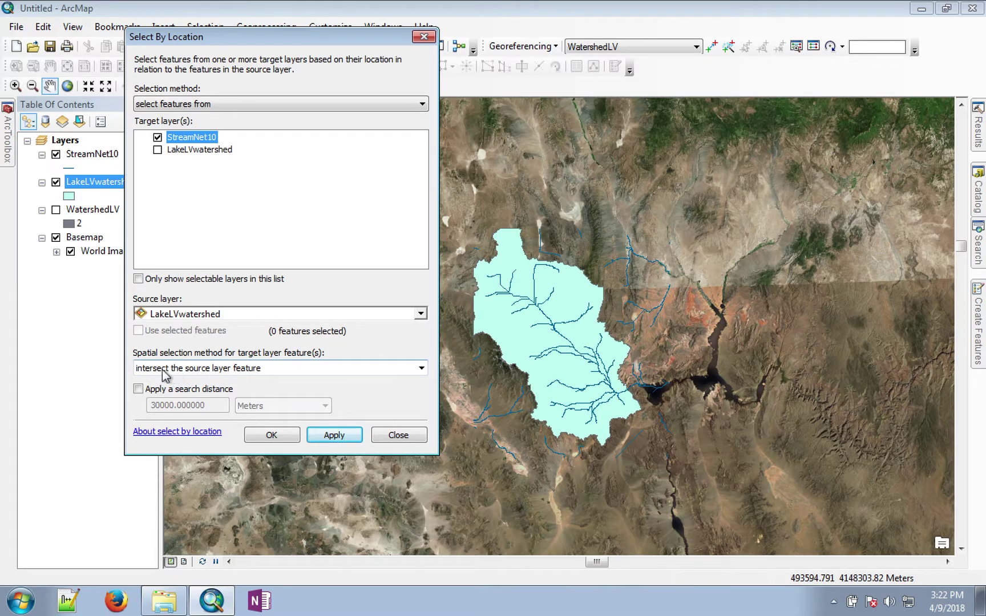
left_click(420, 369)
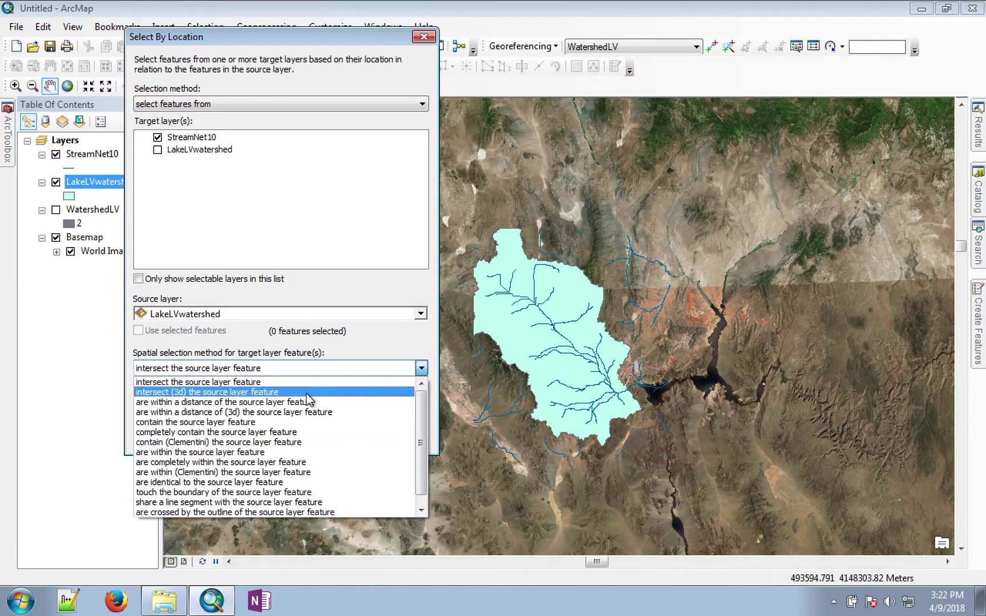
left_click(254, 383)
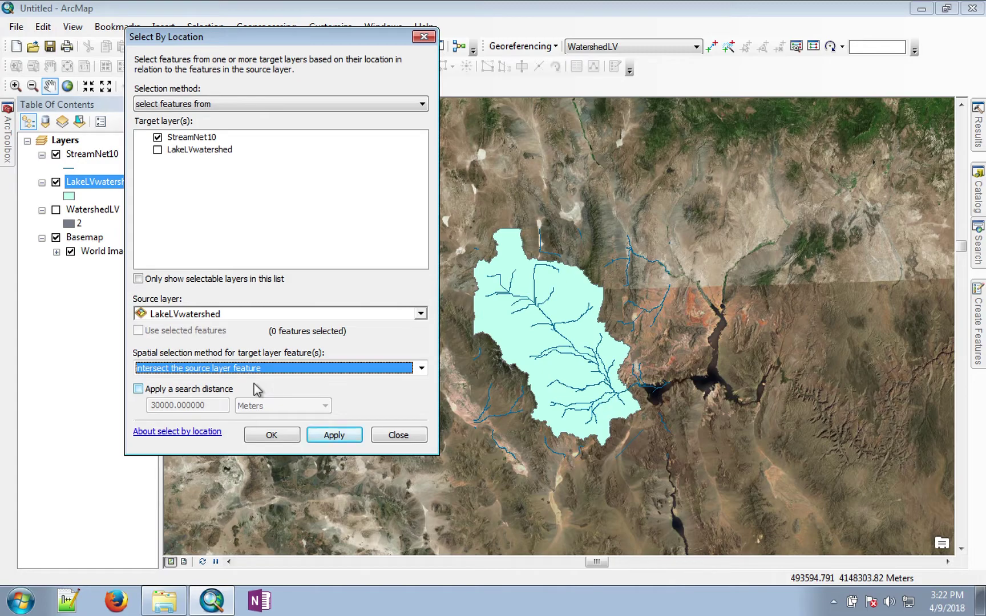
left_click(332, 436)
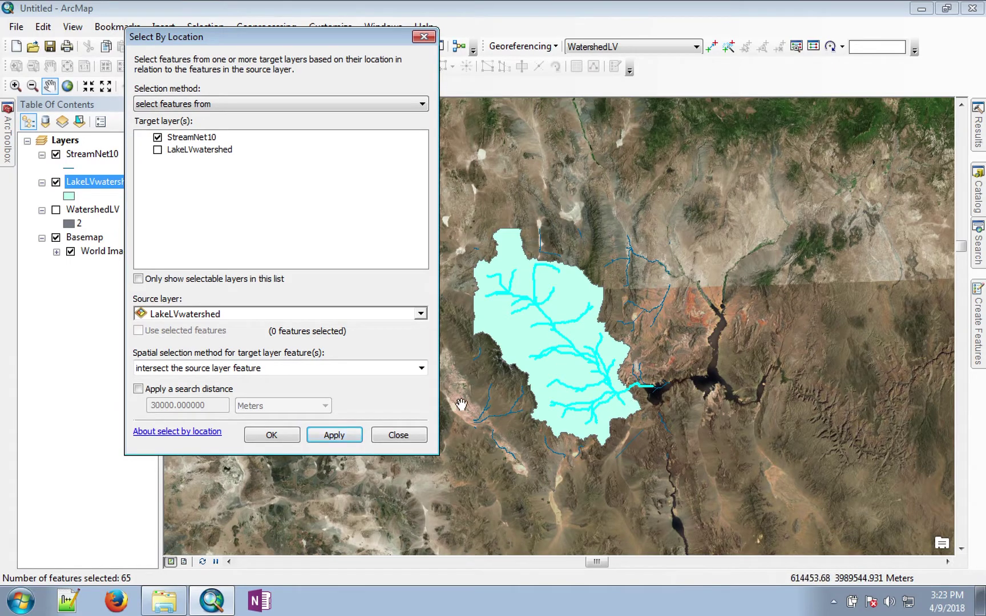
left_click(397, 436)
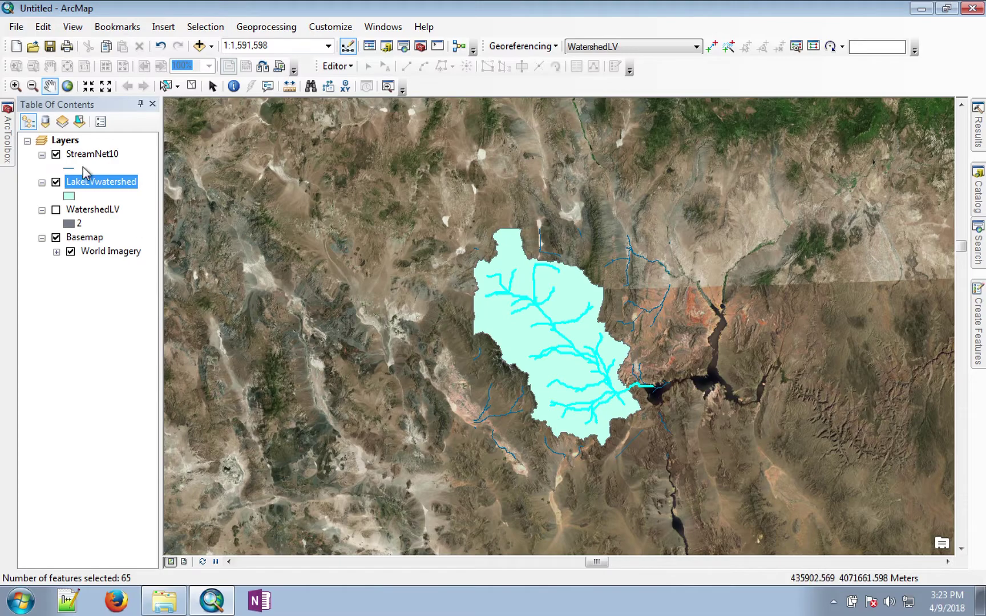
- Start exporting the selected StreamNet10 features through Export Data
right_click(97, 154)
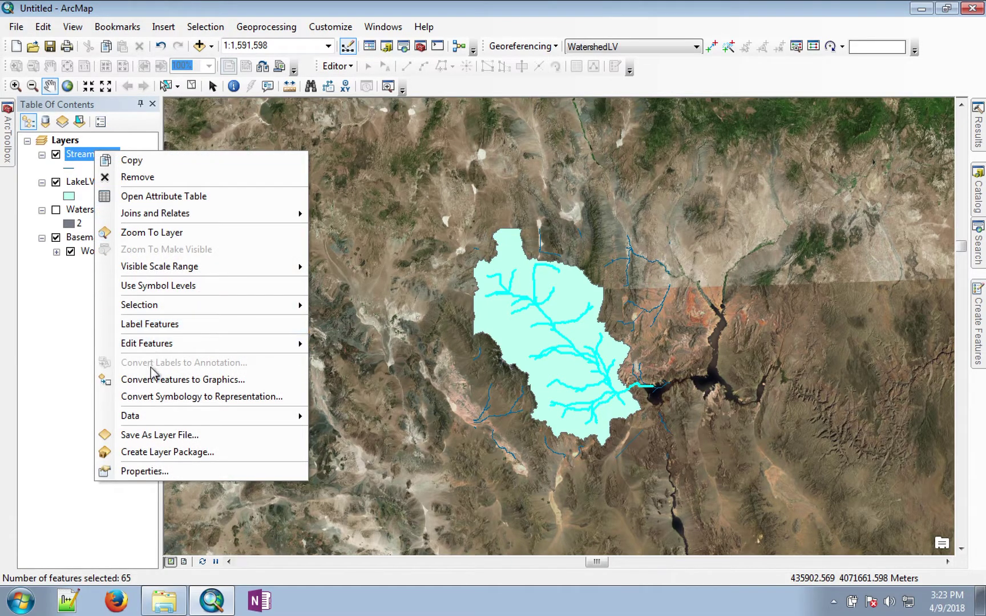
mouse_move(154, 421)
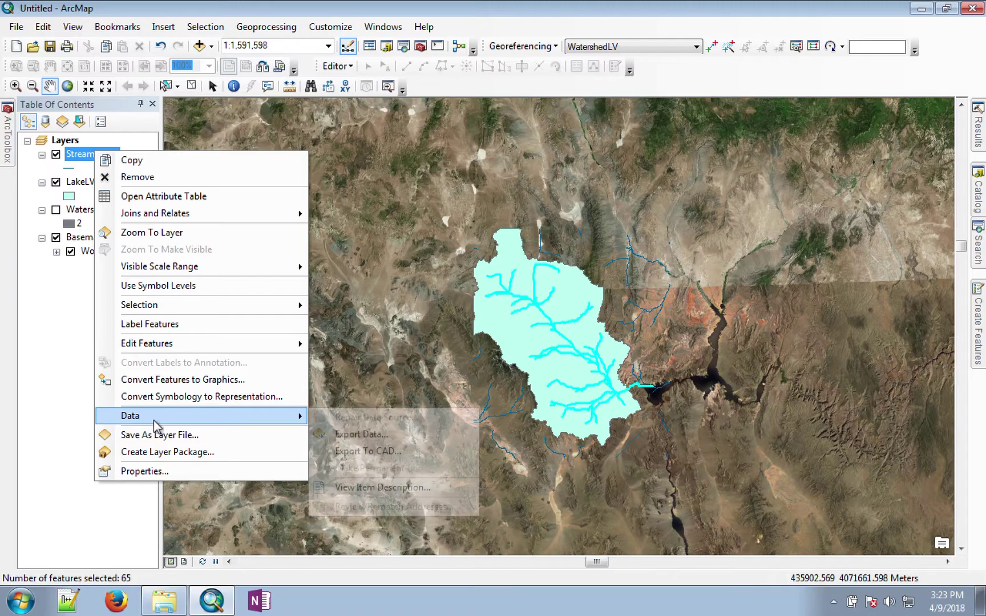
left_click(354, 436)
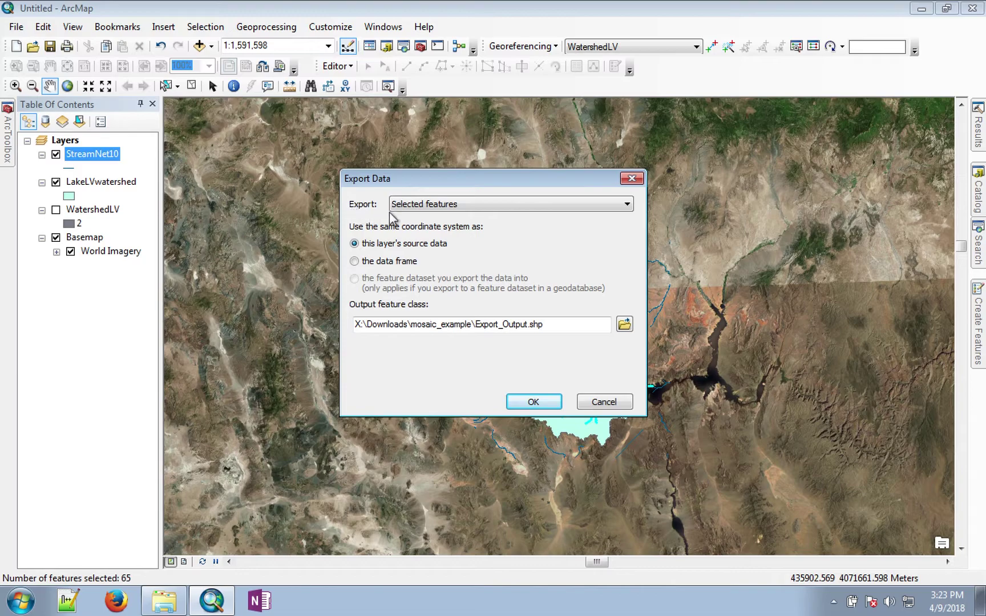
left_click_drag(461, 185, 720, 163)
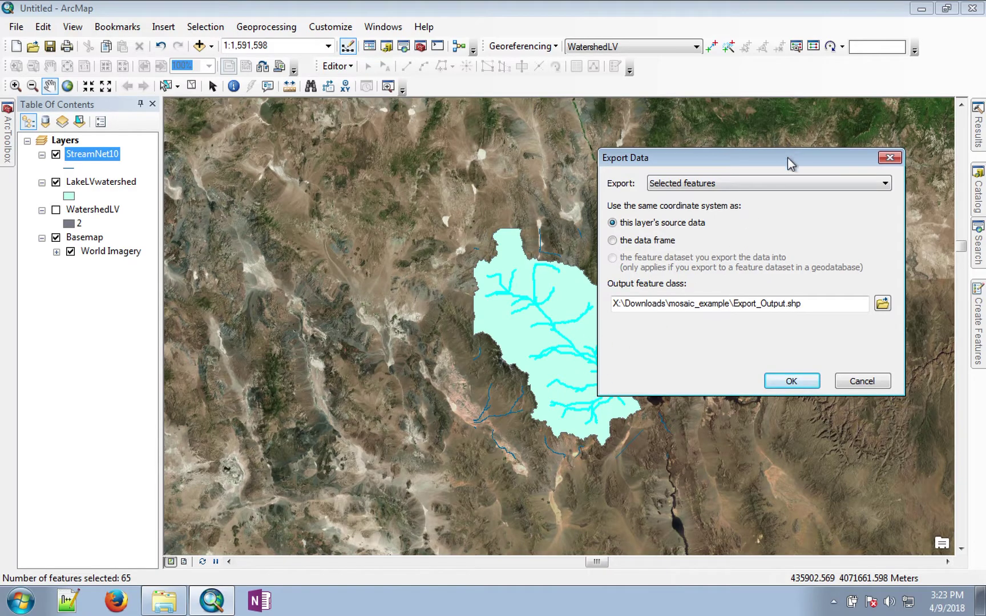
left_click_drag(787, 163, 608, 161)
- Set the export output to feature class LakeLVstreams in Y:\My Drive\Teaching\GeoDB.gdb
left_click(703, 302)
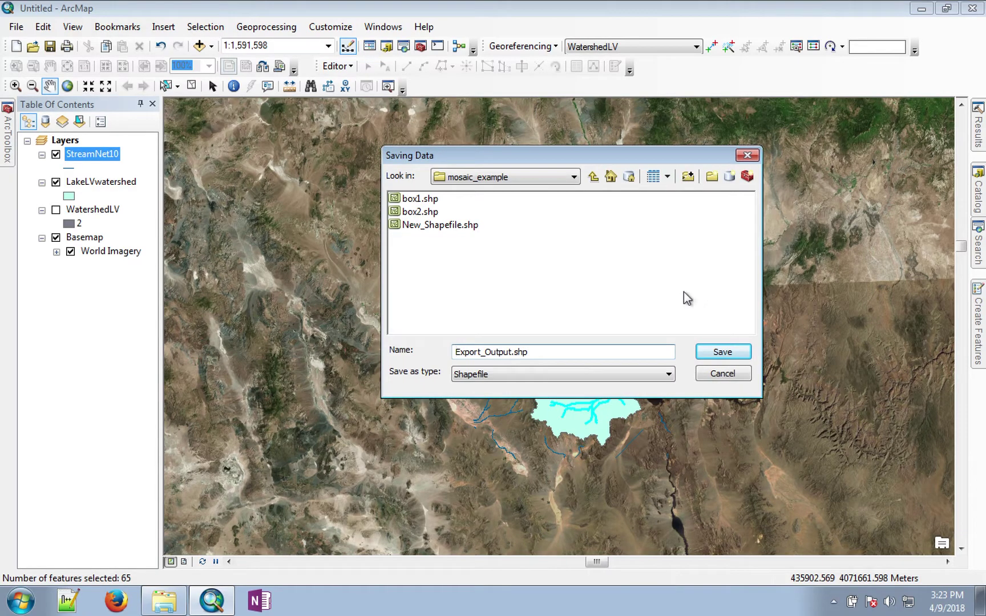
left_click(573, 177)
left_click(532, 290)
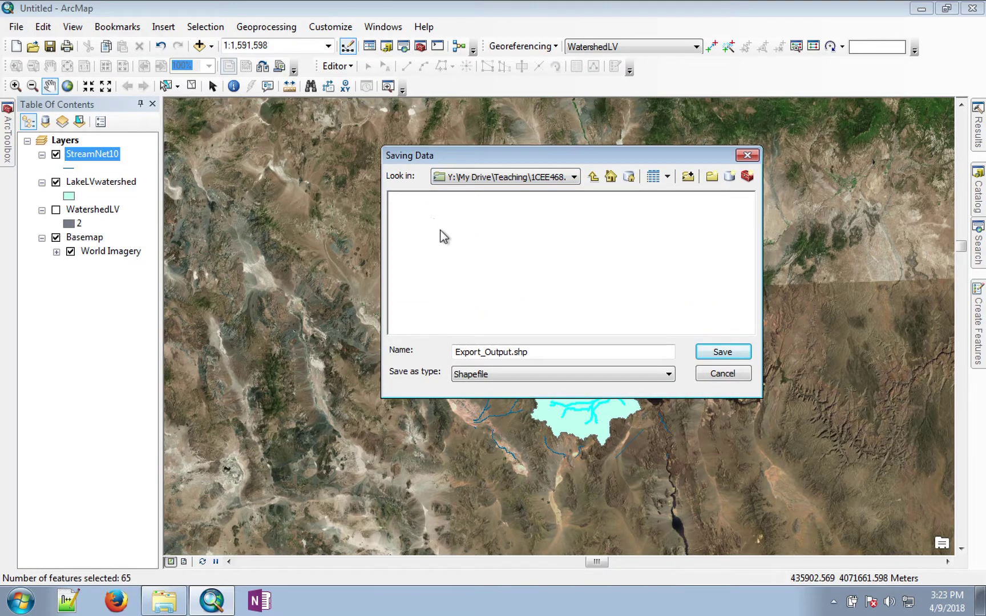
left_click(539, 373)
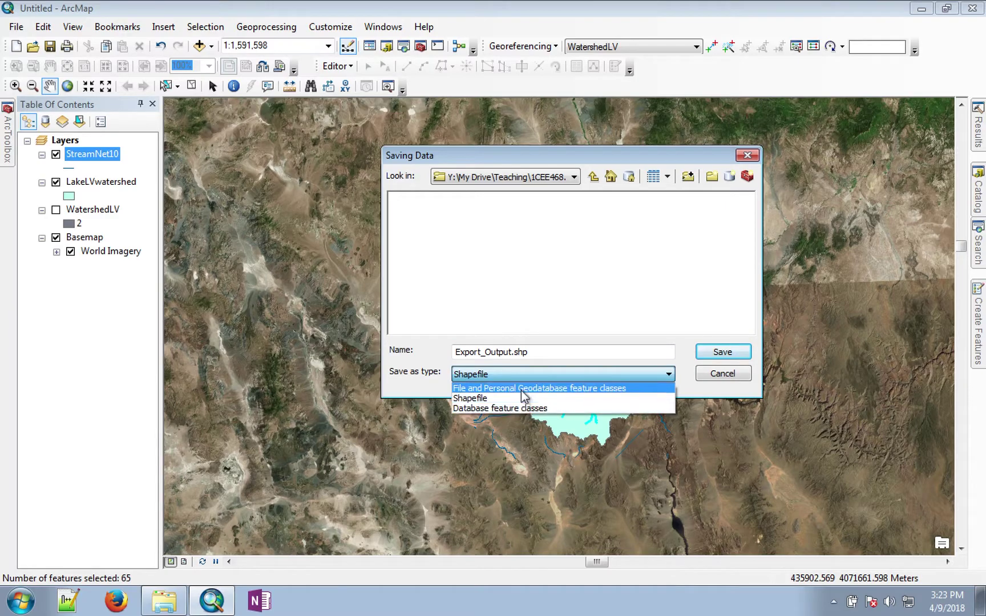
left_click(520, 390)
left_click(419, 199)
double_click(417, 201)
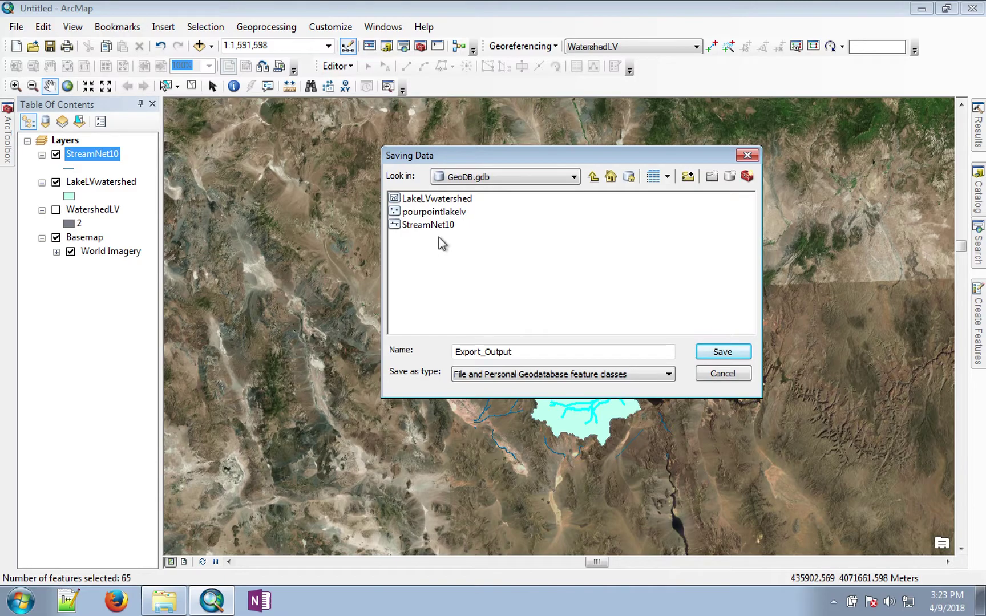
double_click(456, 352)
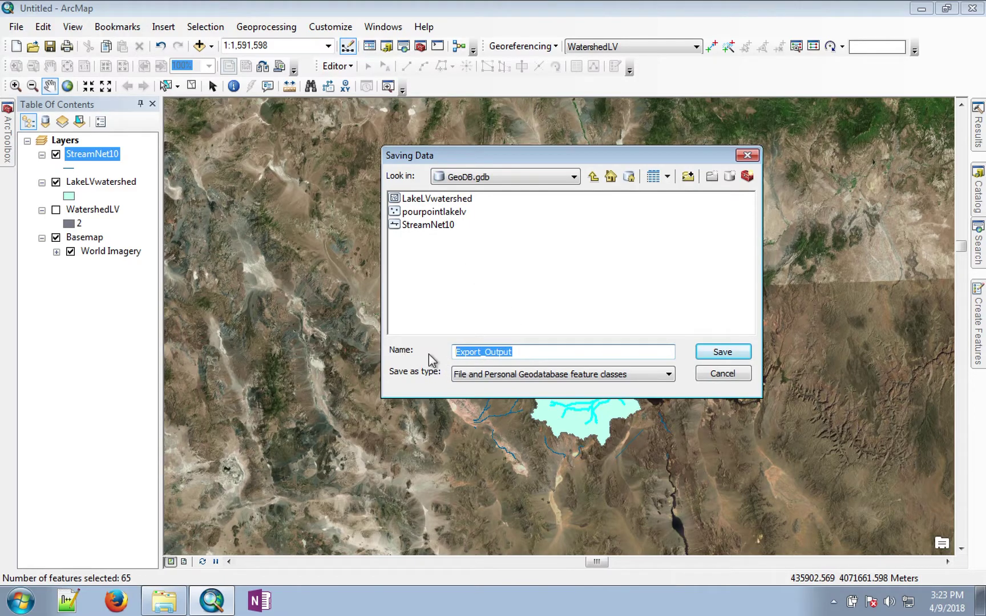
type("LakeLVstreams")
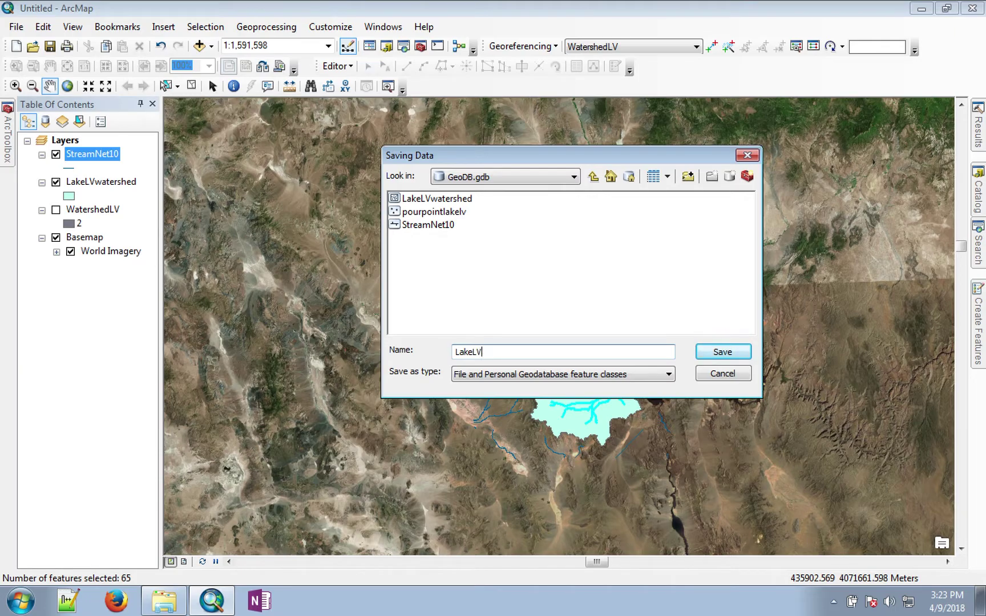
left_click(725, 351)
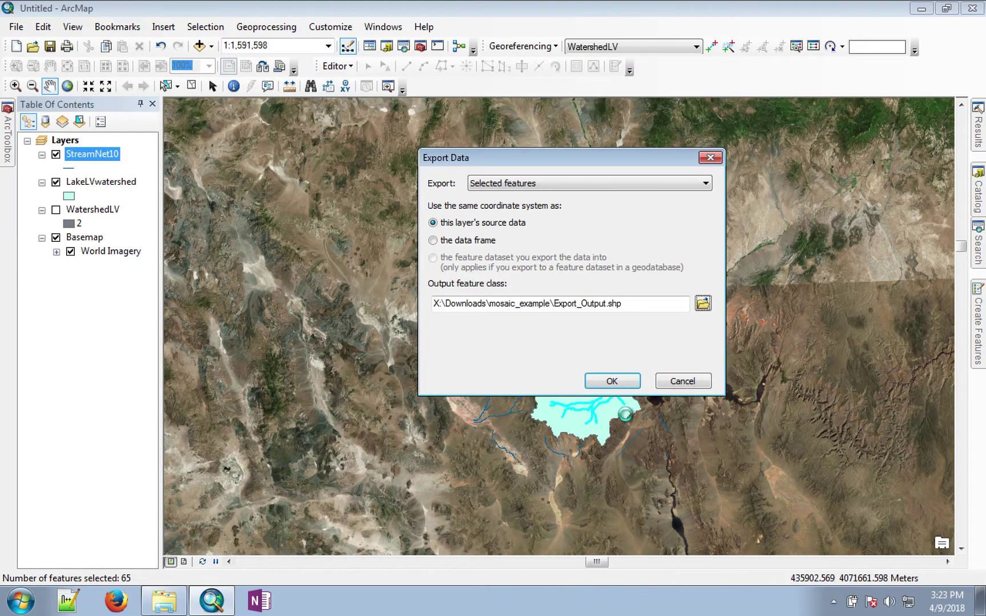
- Run the export and add the LakeLVstreams result to the map as a layer
left_click(610, 384)
left_click(610, 382)
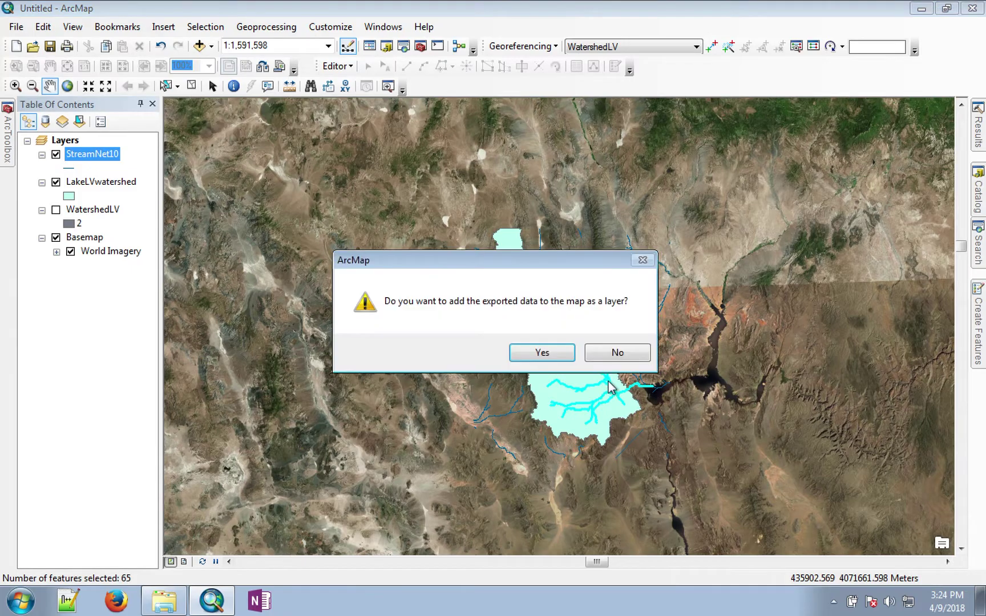
left_click(541, 355)
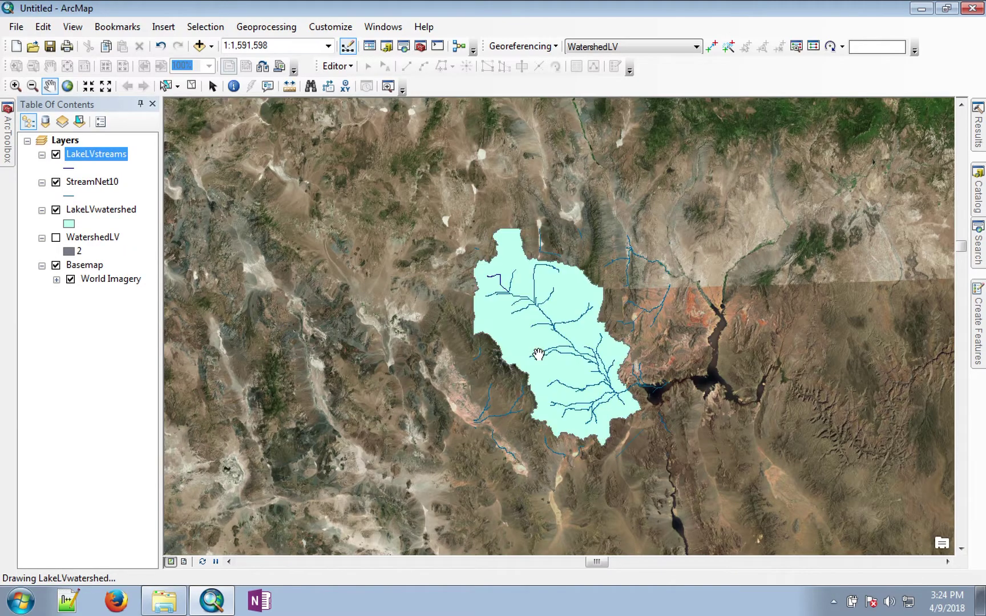
right_click(96, 182)
- Remove the StreamNet10 and WatershedLV layers from the map
left_click(118, 209)
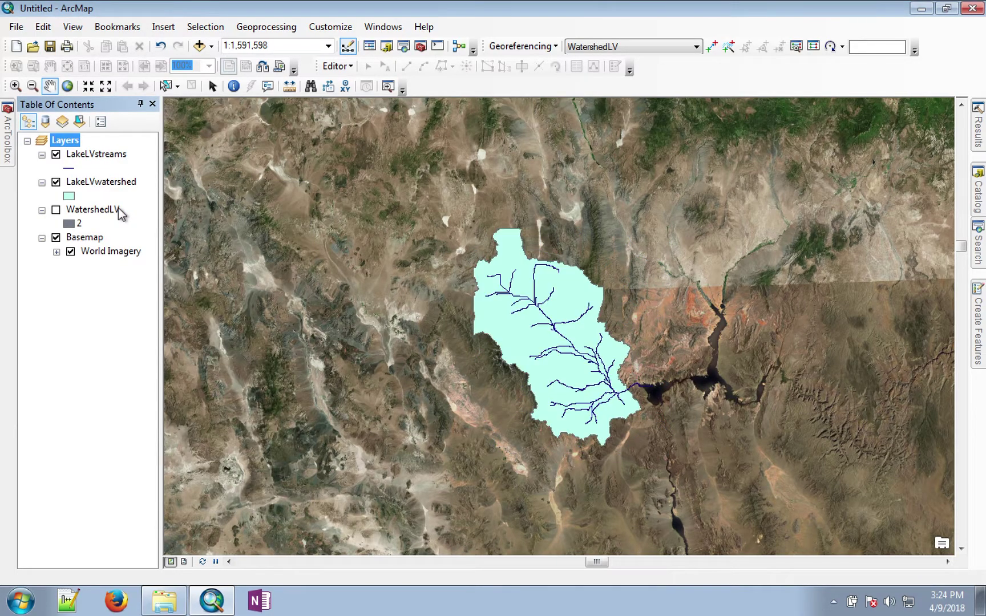
right_click(89, 212)
left_click(120, 239)
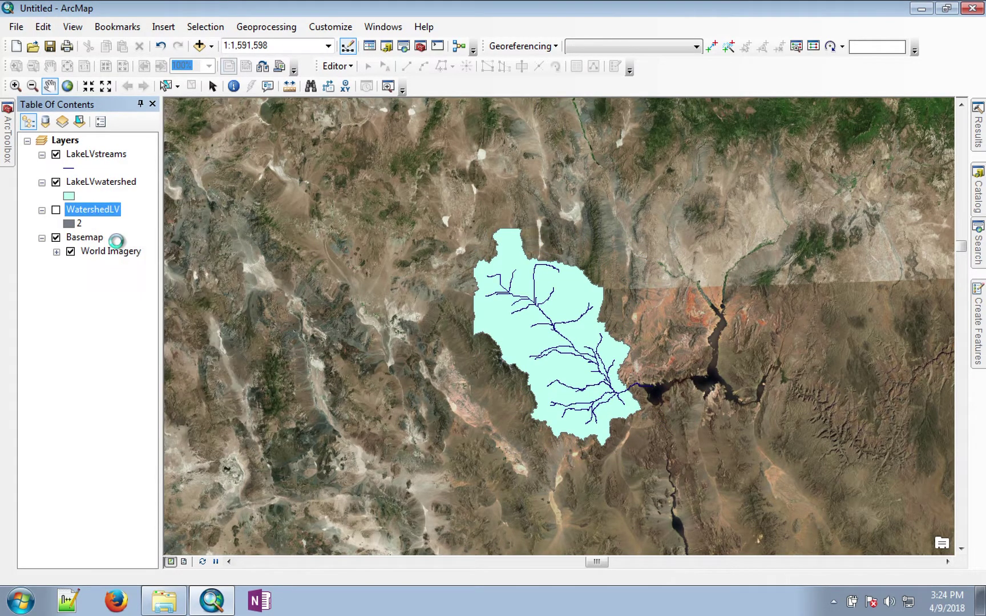
- Restyle LakeLVstreams with the Highway Ramp line symbol coloured blue
left_click(69, 169)
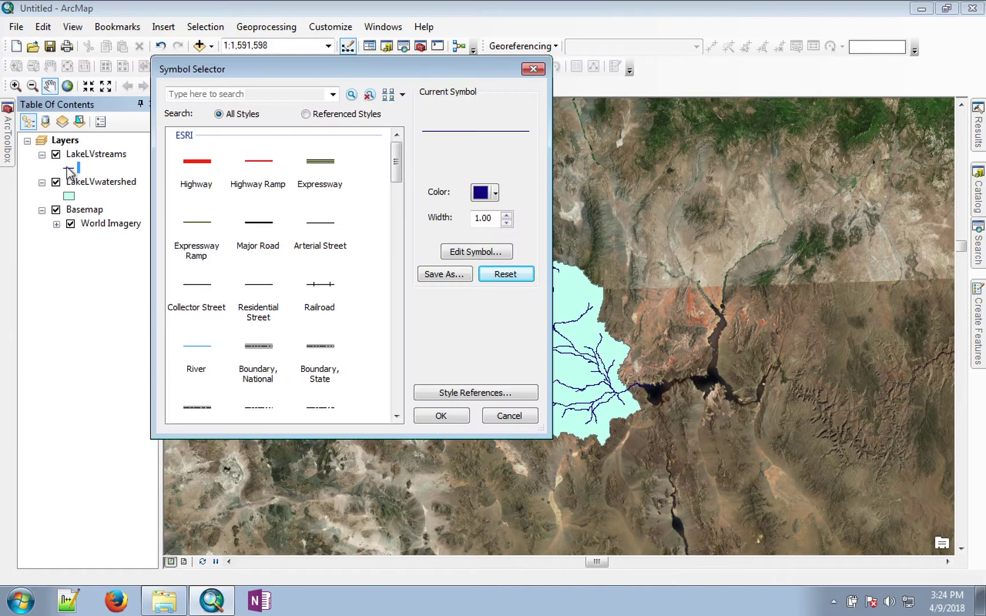
left_click(251, 167)
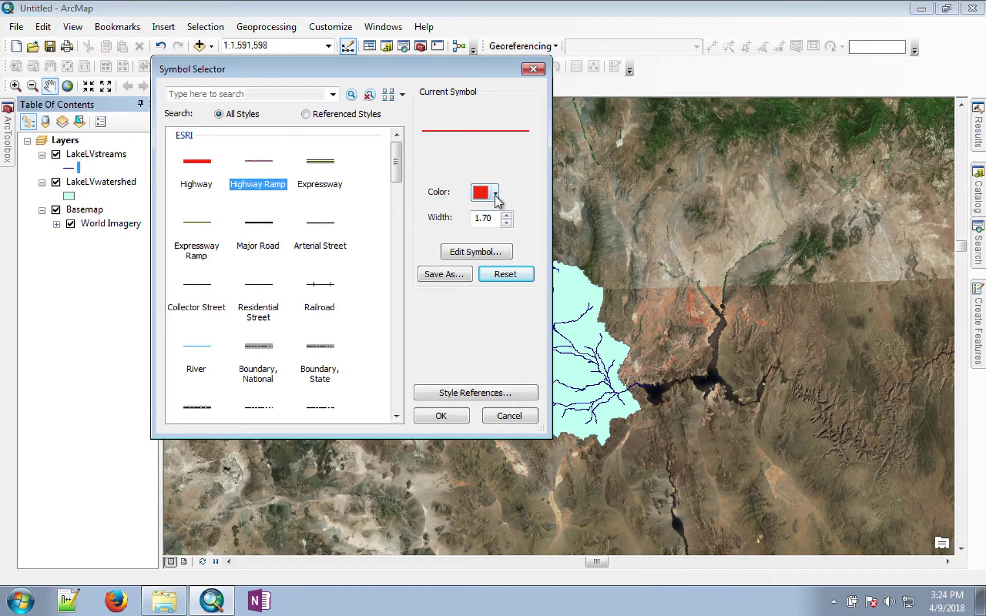
left_click(495, 194)
left_click(603, 261)
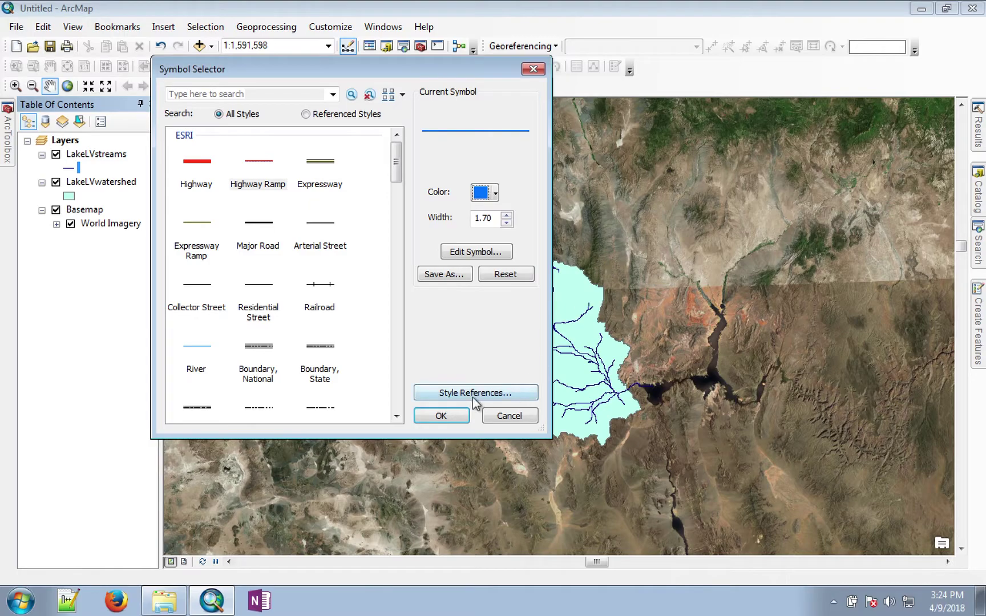
left_click(447, 415)
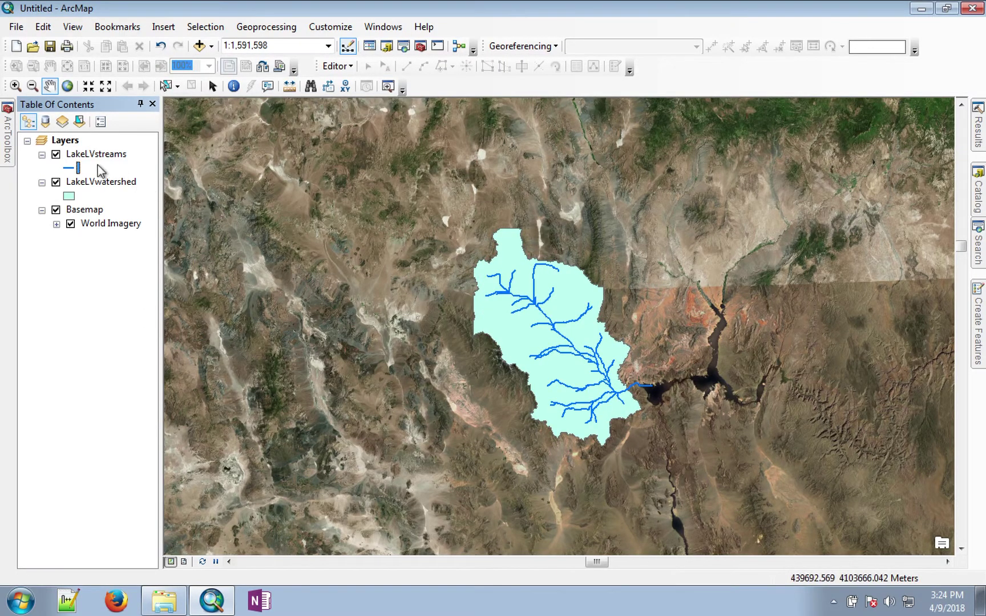
left_click(91, 183)
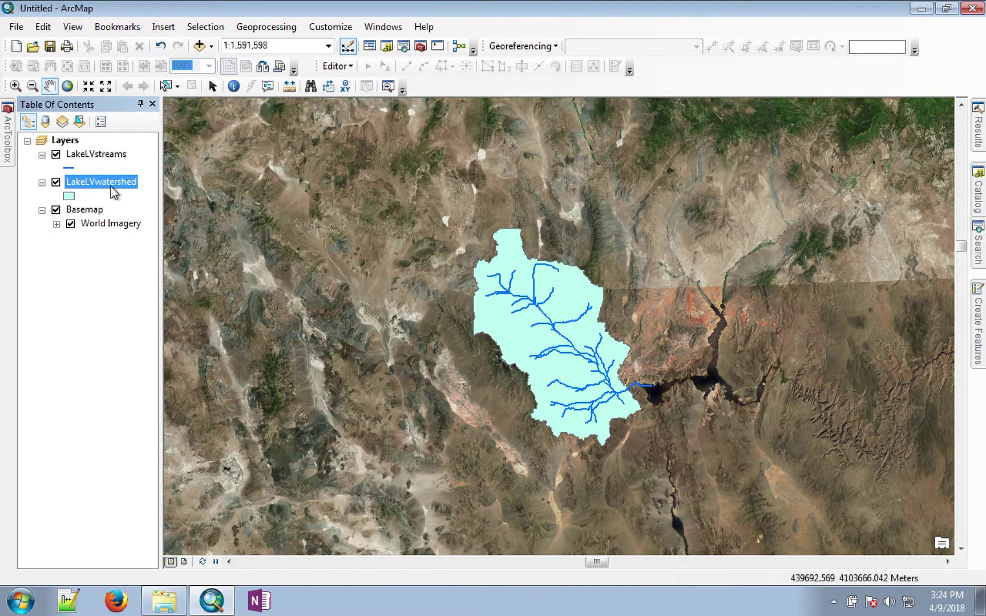
- Zoom to LakeLVwatershed and style it hollow with a red outline of width 2
right_click(112, 188)
left_click(165, 267)
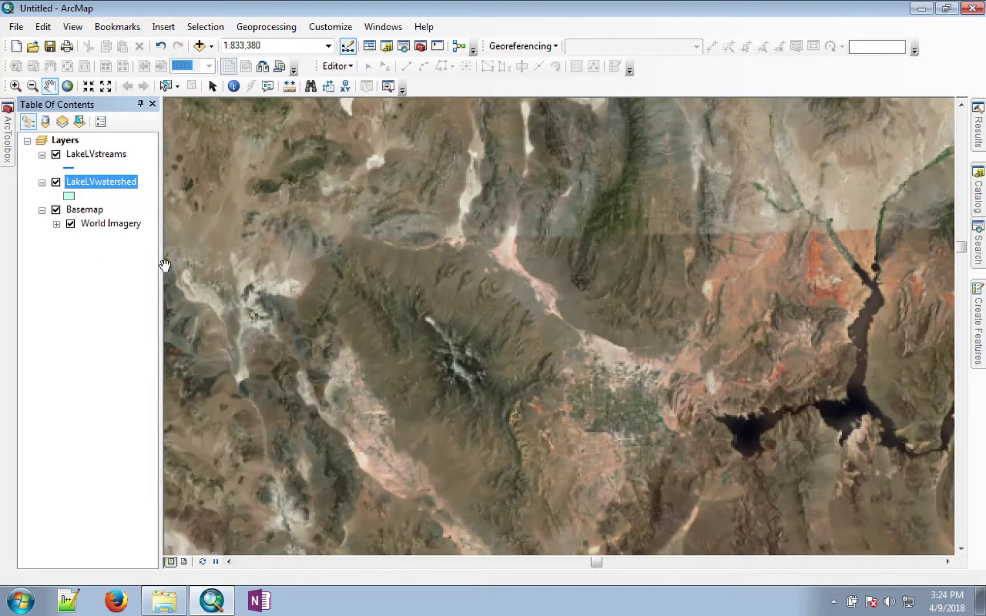
left_click(69, 196)
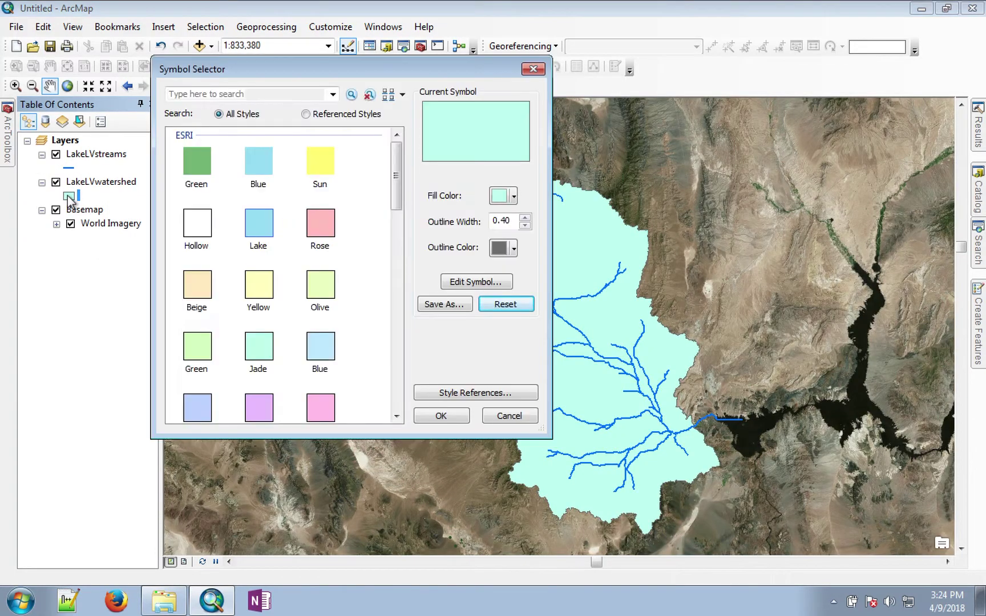
left_click(193, 228)
left_click(514, 249)
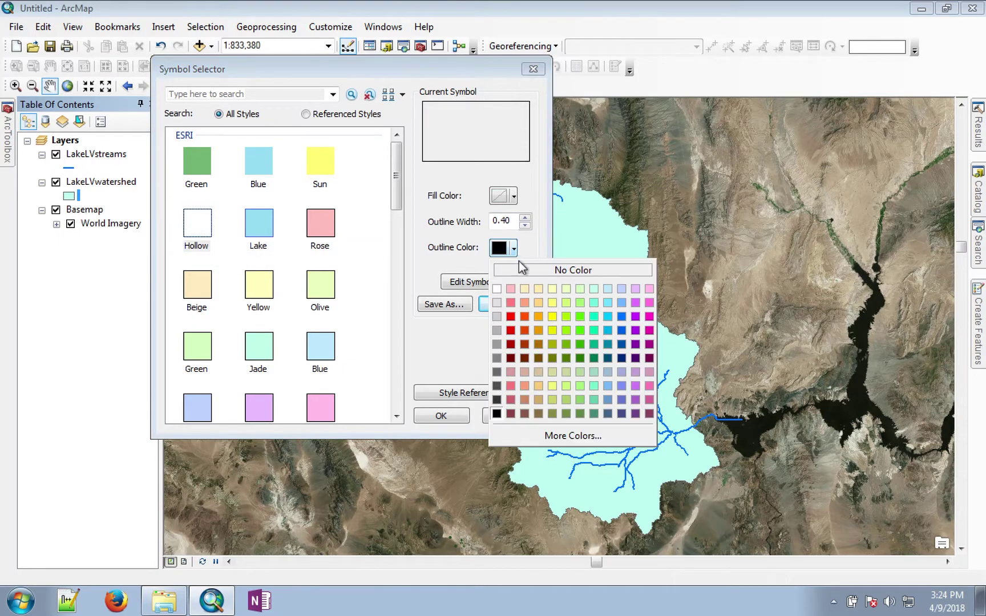
left_click(513, 315)
left_click(524, 218)
left_click(524, 217)
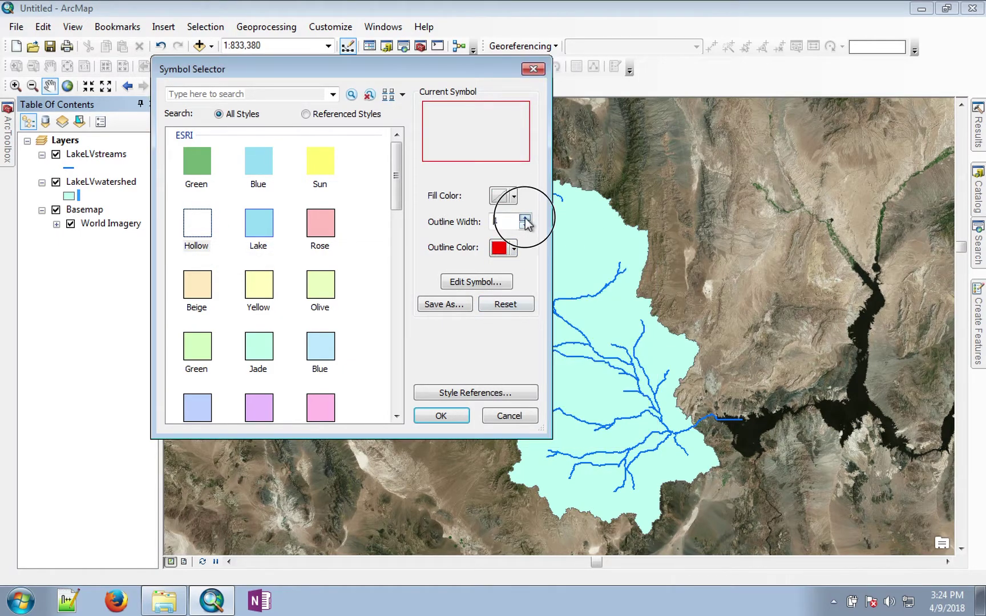
left_click(444, 416)
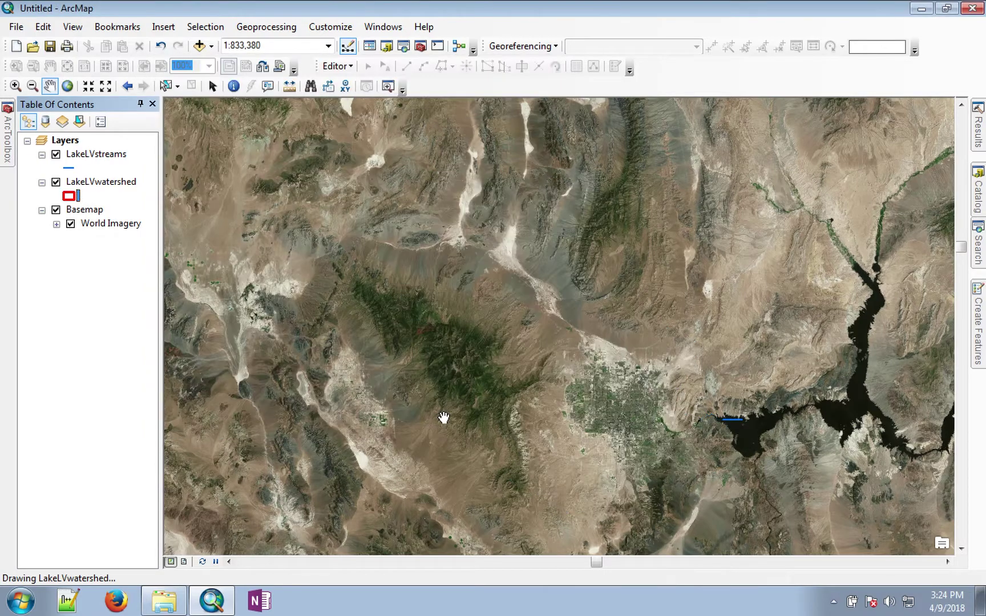